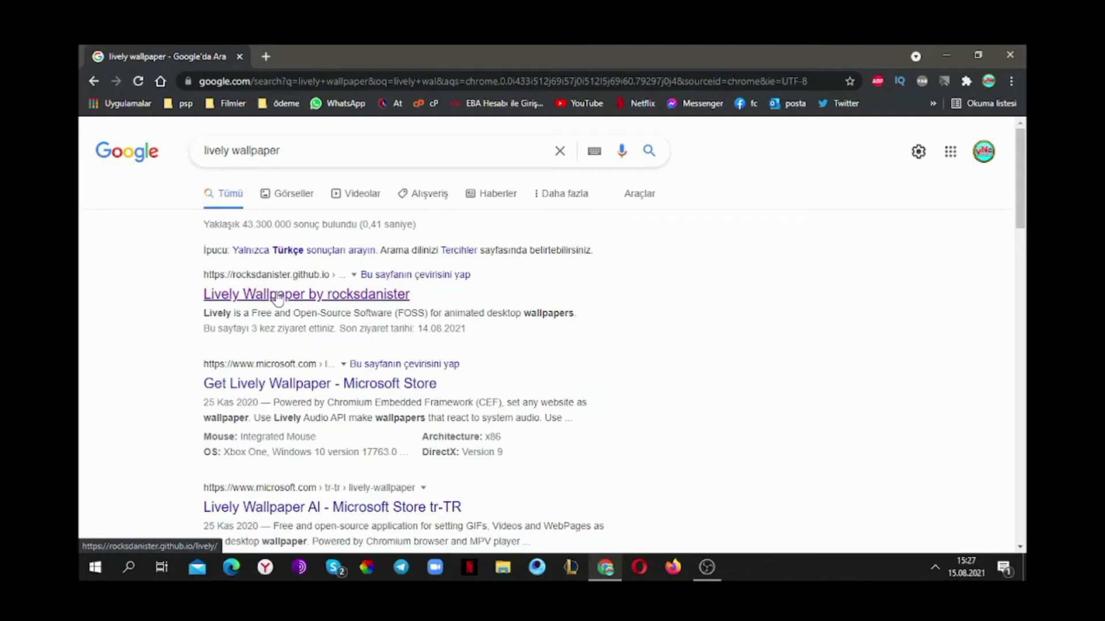
Open the Lively Wallpaper by rocksdanister website from the search results and download the latest v1.7.0.4 installer
left_click(278, 295)
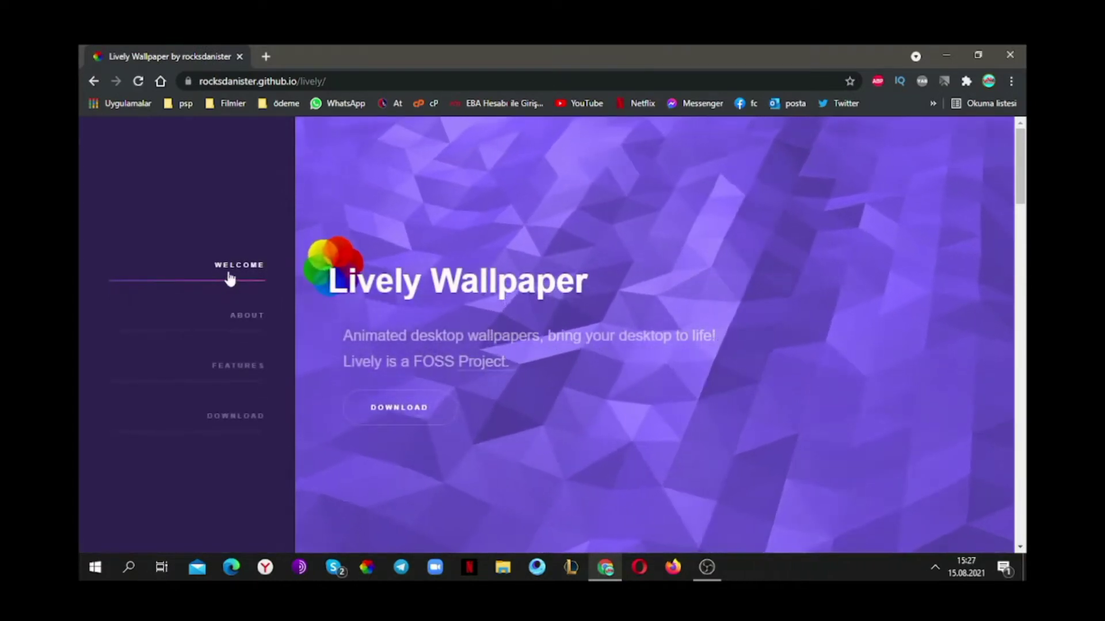
left_click(418, 416)
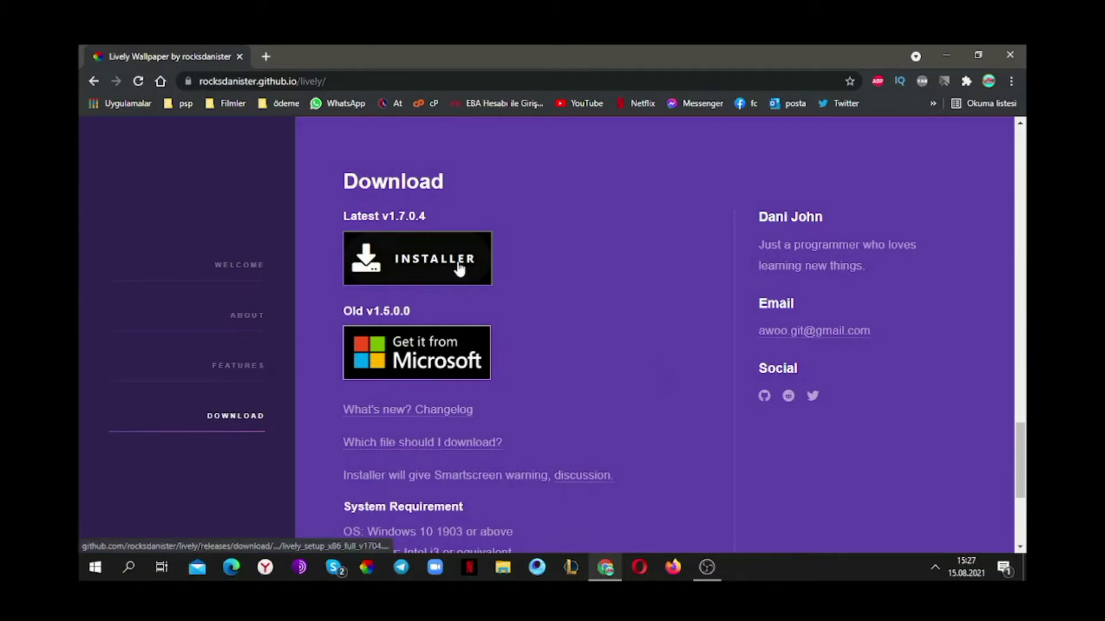
scroll(585, 277, "down", 3)
scroll(586, 272, "up", 6)
scroll(553, 374, "up", 3)
scroll(552, 368, "down", 4)
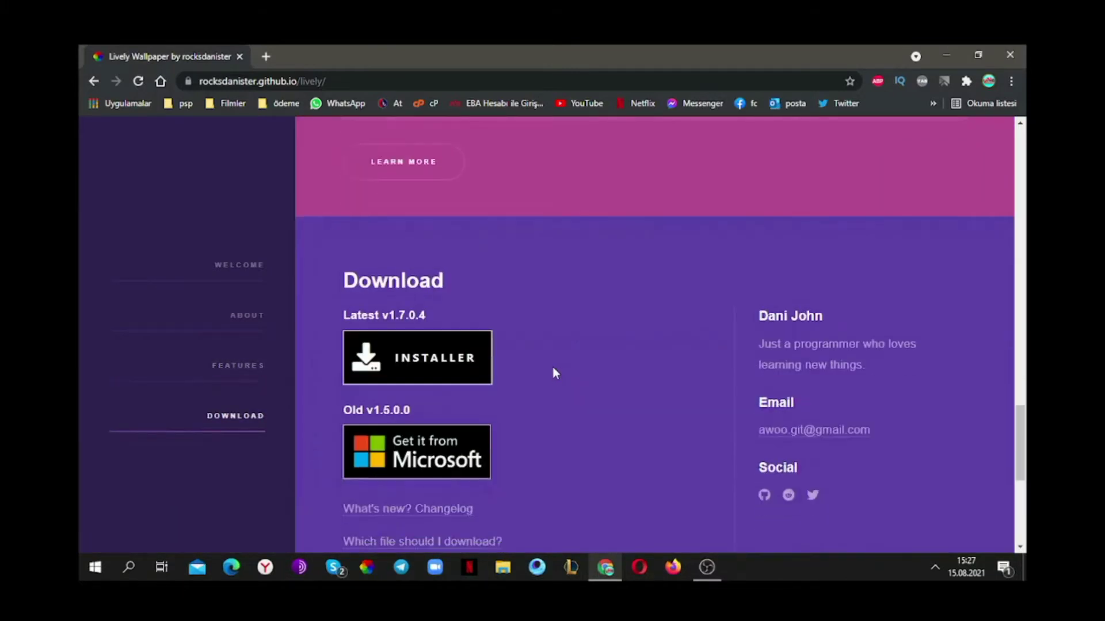
left_click(447, 367)
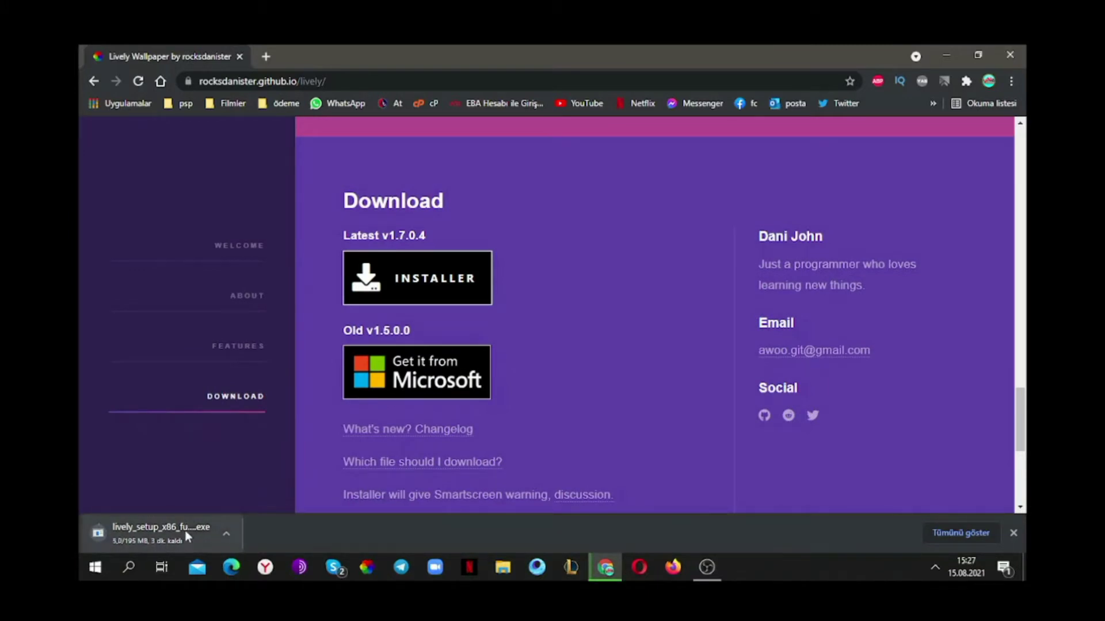
Install Lively Wallpaper in English, accepting the license, with a desktop shortcut, Start with Windows, and launching it on completion
key("super+d")
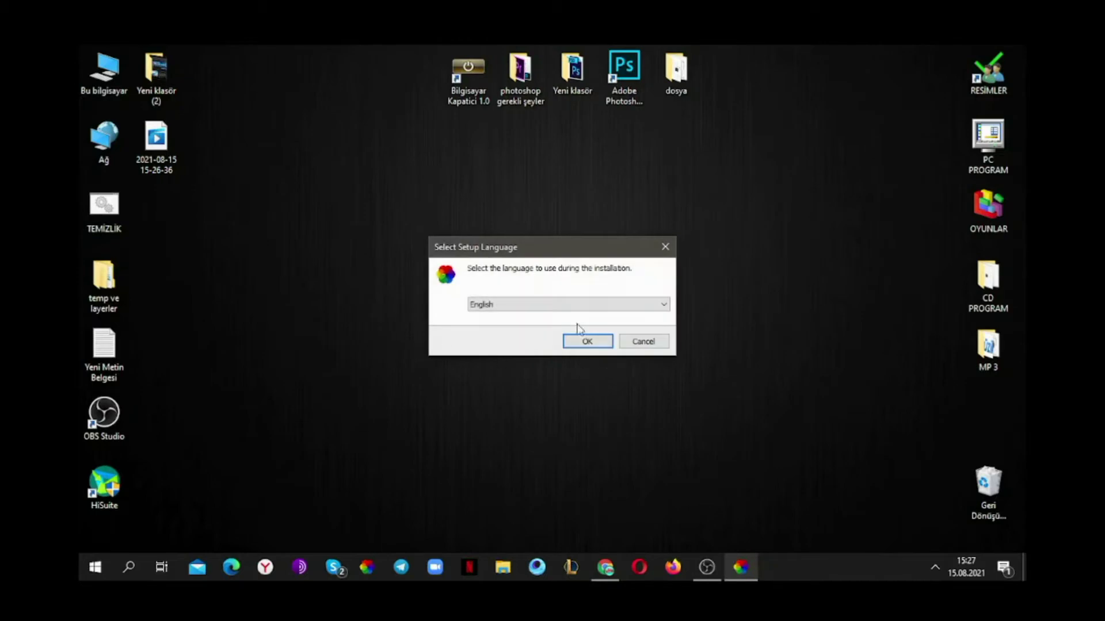
left_click(586, 340)
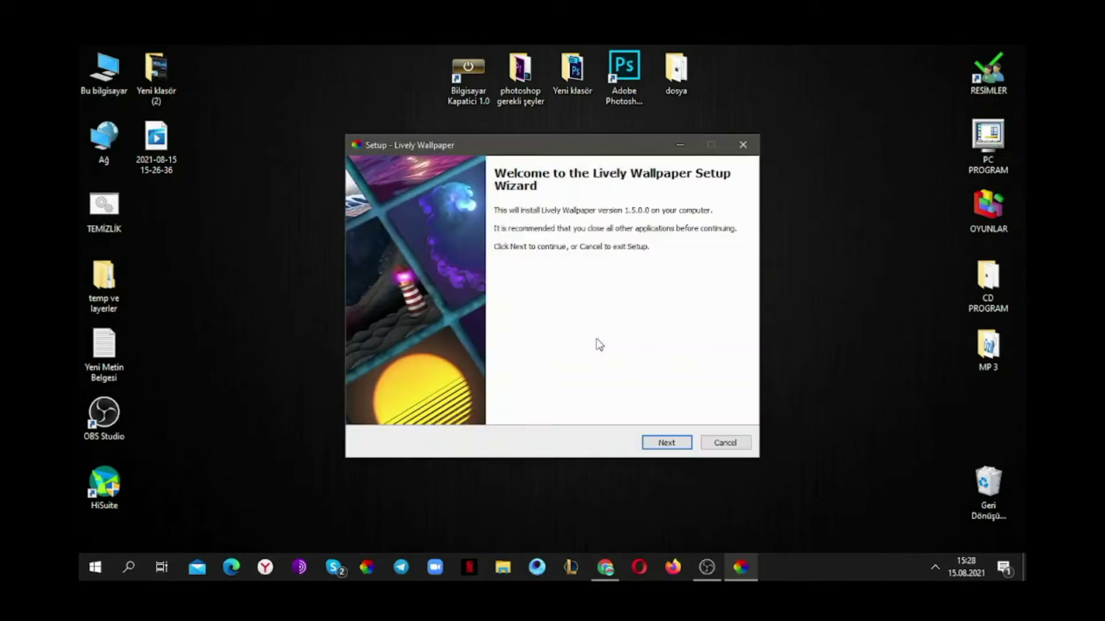
left_click(677, 442)
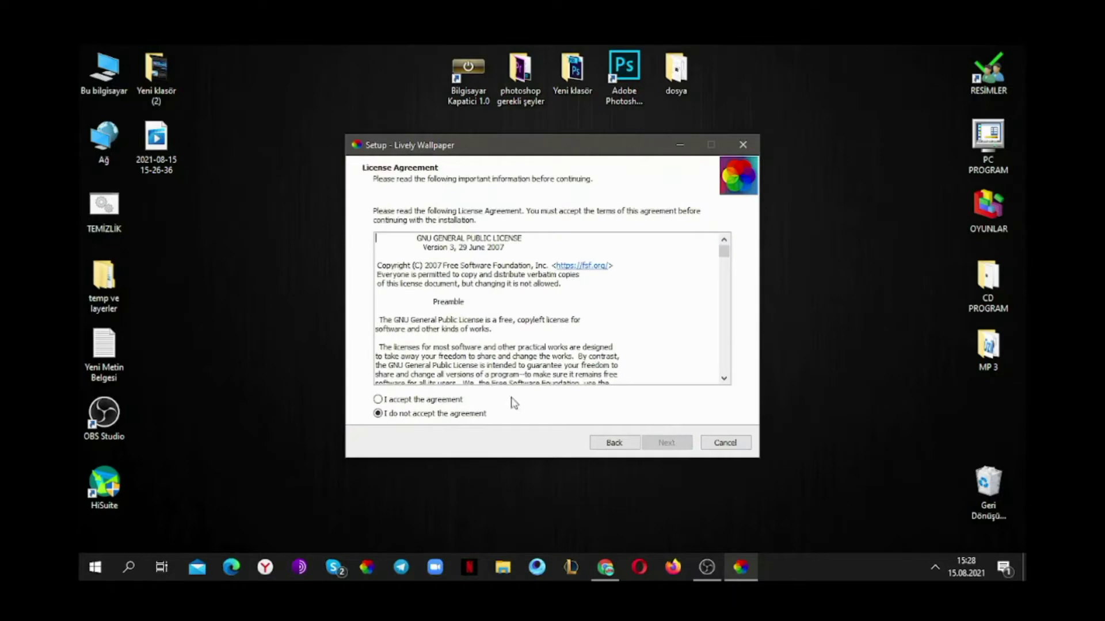
left_click(669, 444)
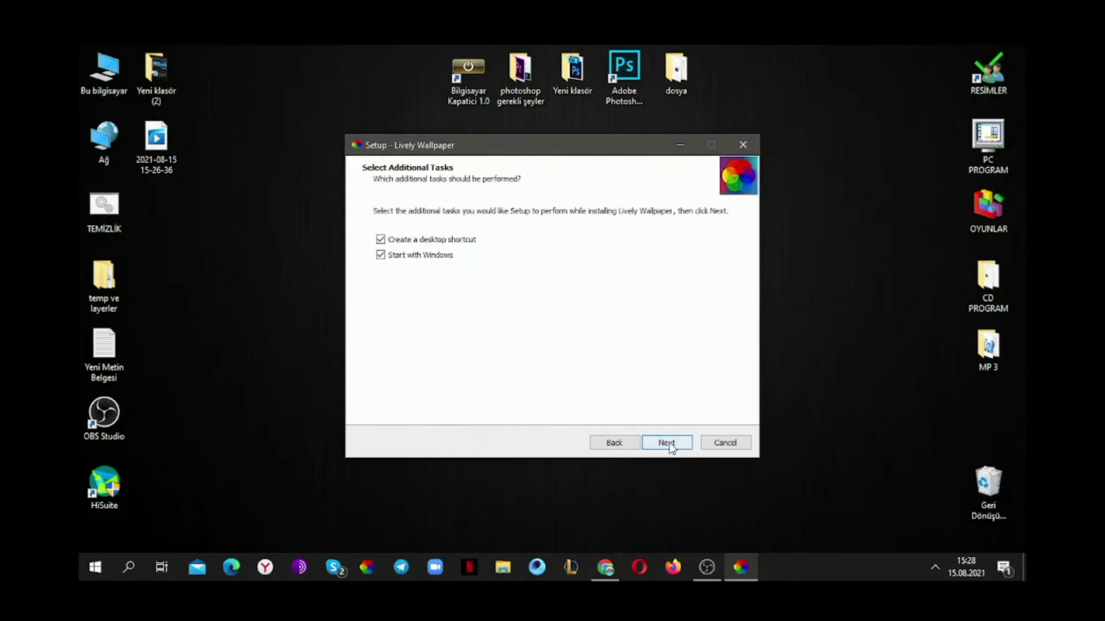
left_click(669, 444)
left_click(669, 444)
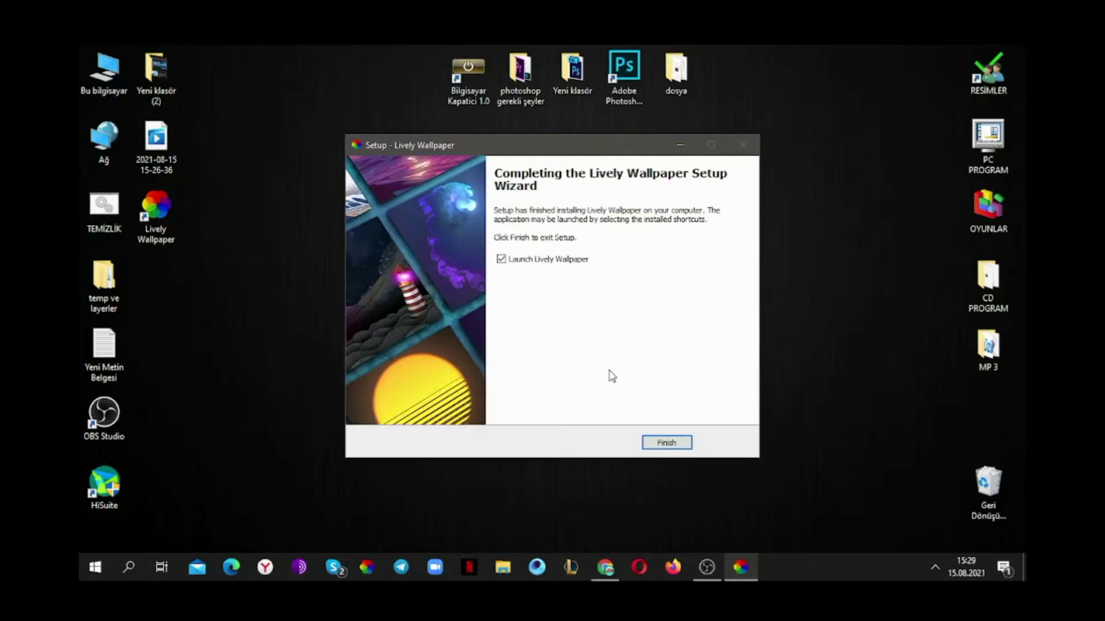
left_click(666, 443)
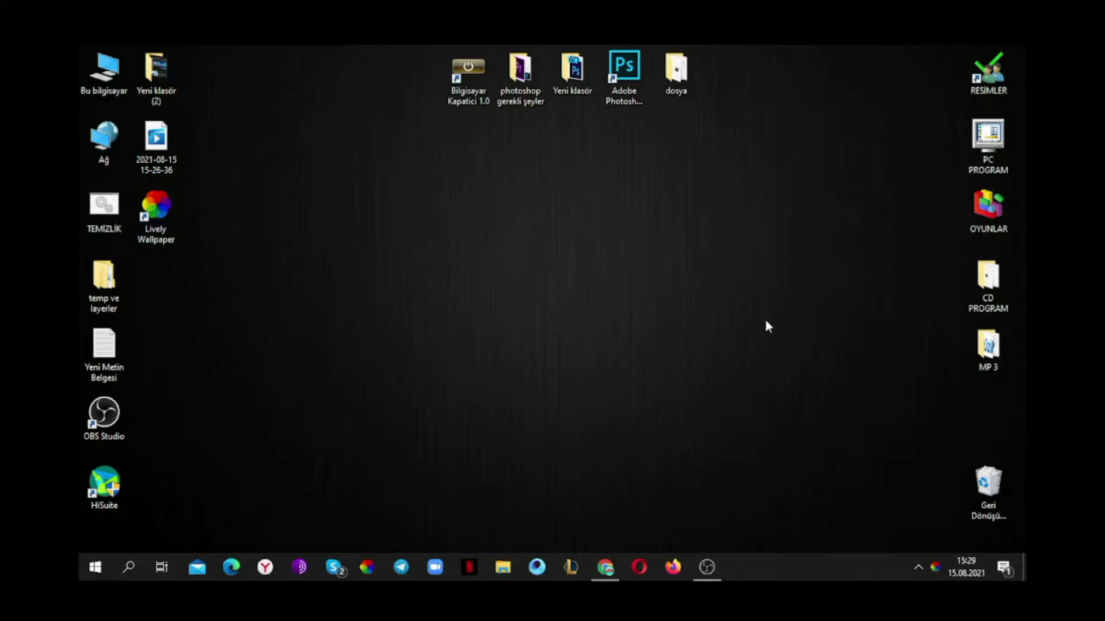
Open the running Lively Wallpaper's library, apply the Eternal Light wallpaper, and reveal it on the desktop
left_click(920, 569)
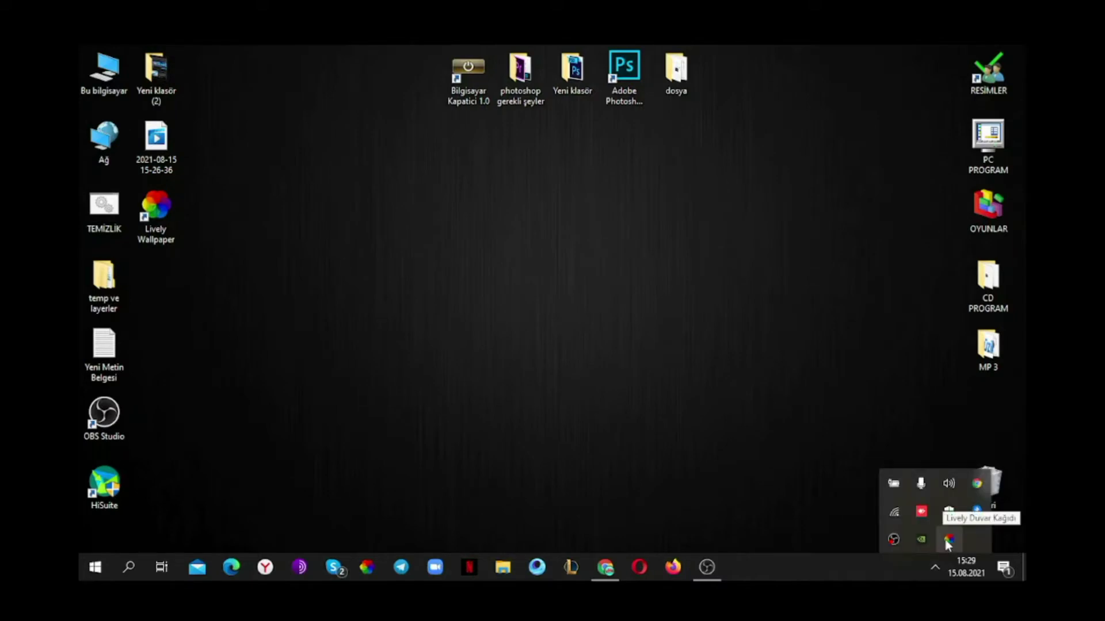
left_click(949, 541)
left_click(926, 113)
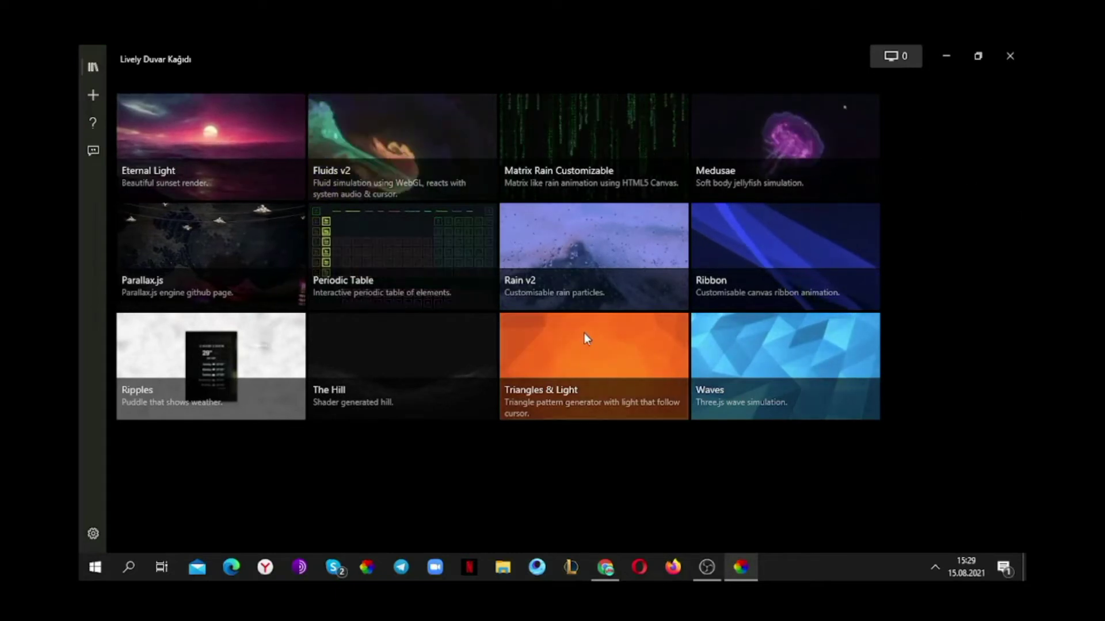
left_click(206, 131)
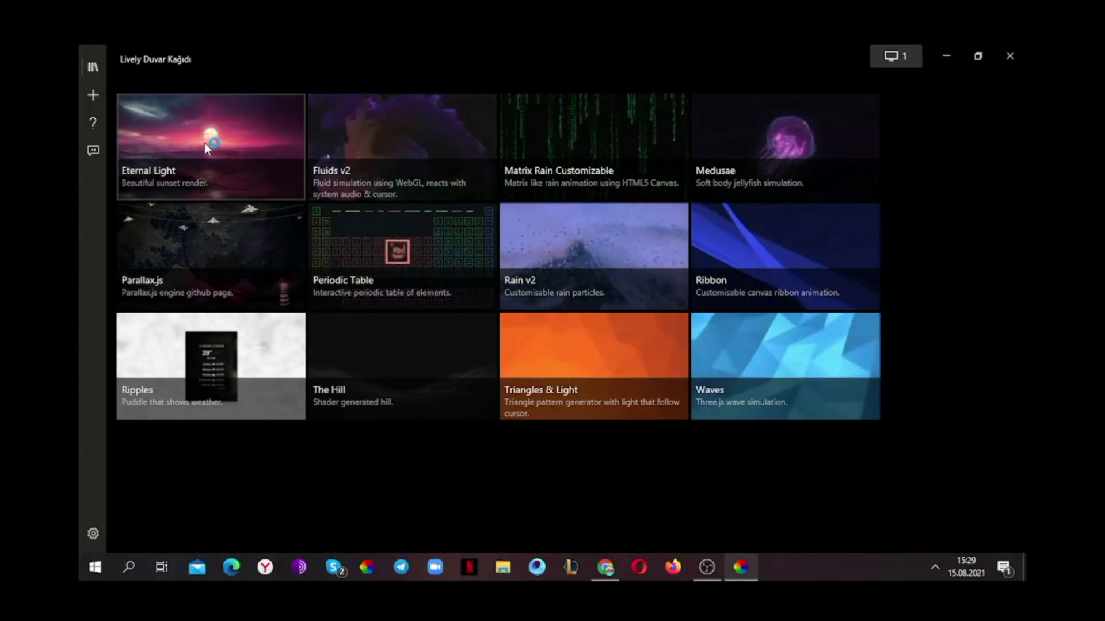
left_click(945, 56)
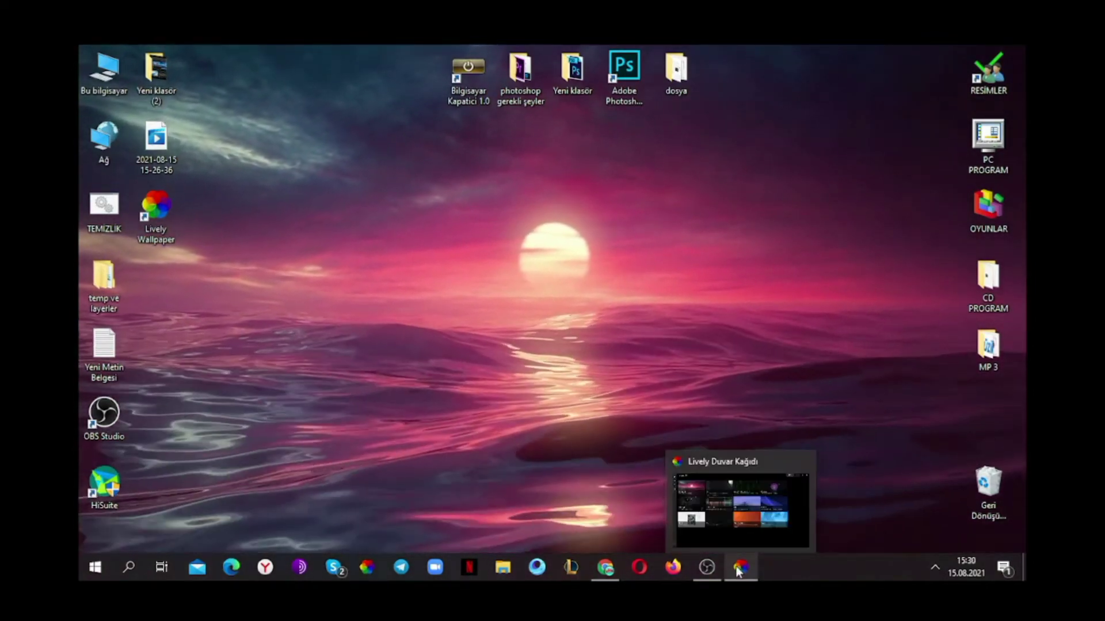
Restore the wallpaper library, apply the Fluids v2 wallpaper, and reveal it on the desktop
left_click(742, 566)
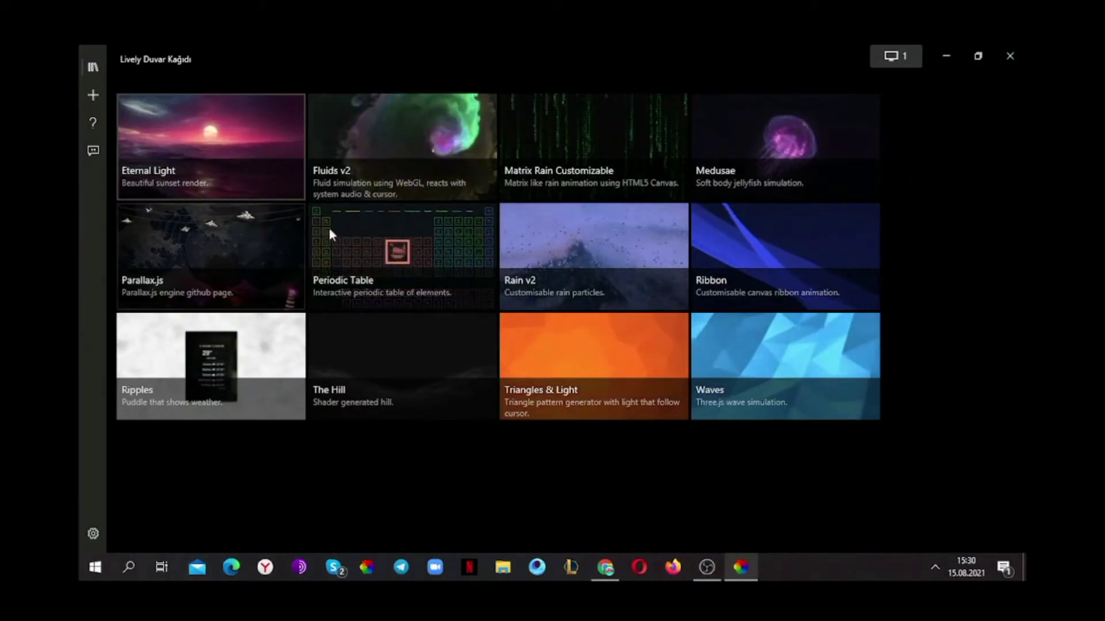
left_click(369, 139)
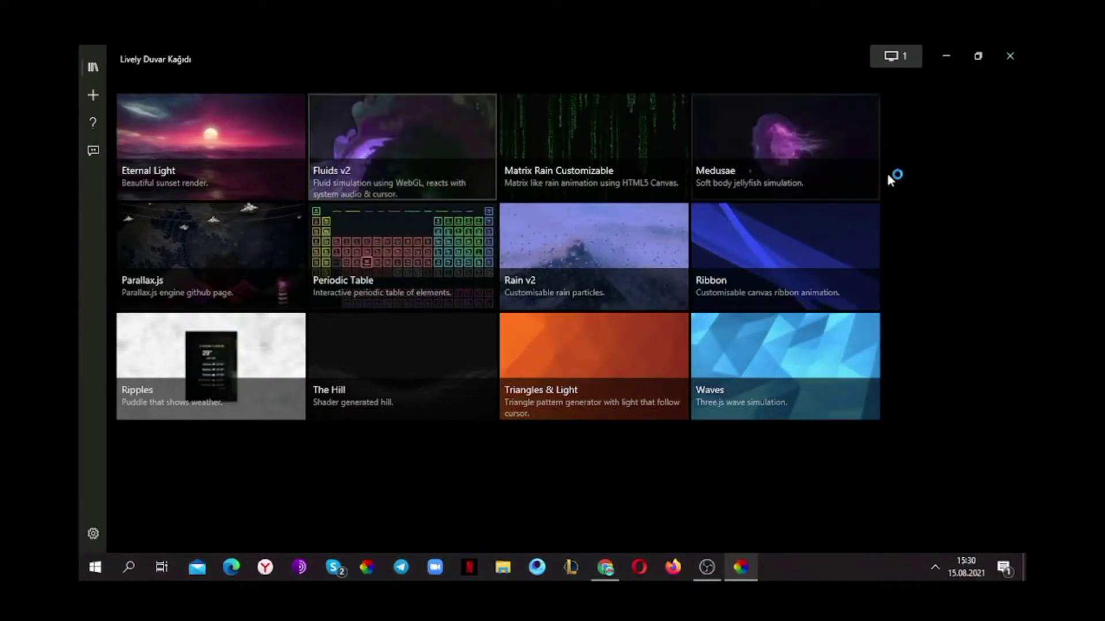
left_click(947, 55)
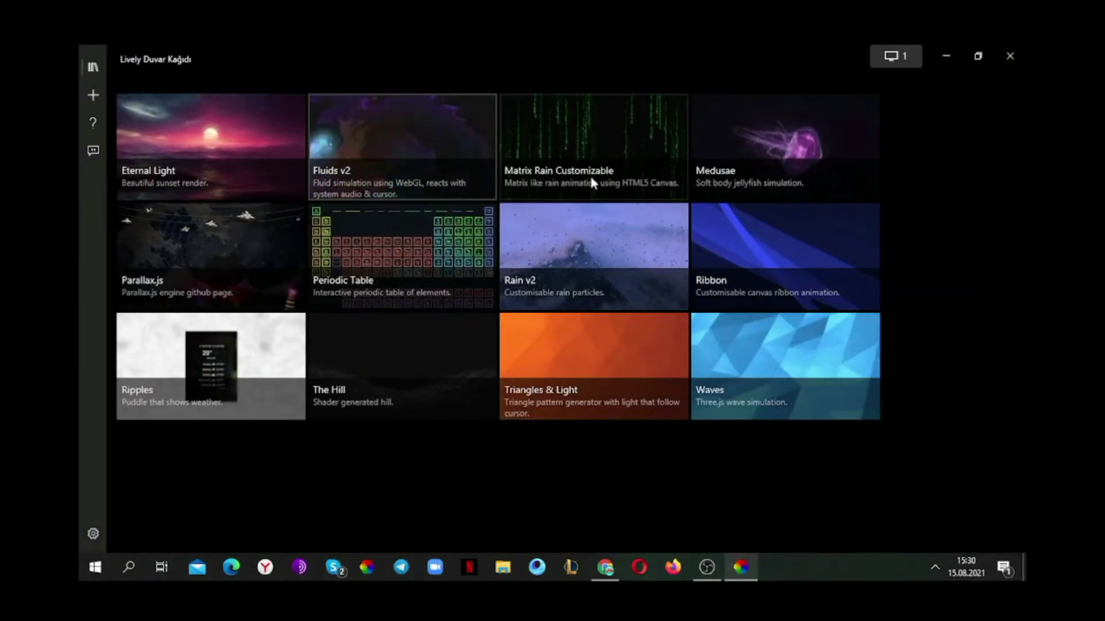
Apply the Matrix Rain Customizable wallpaper and minimize the library to show it on the desktop
left_click(594, 134)
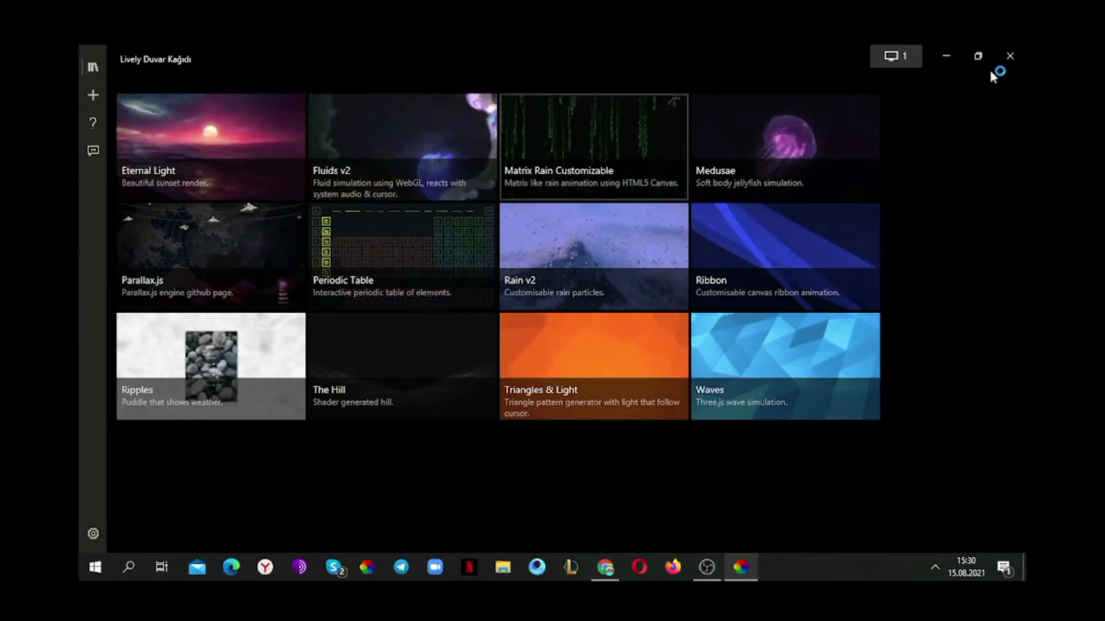
left_click(948, 55)
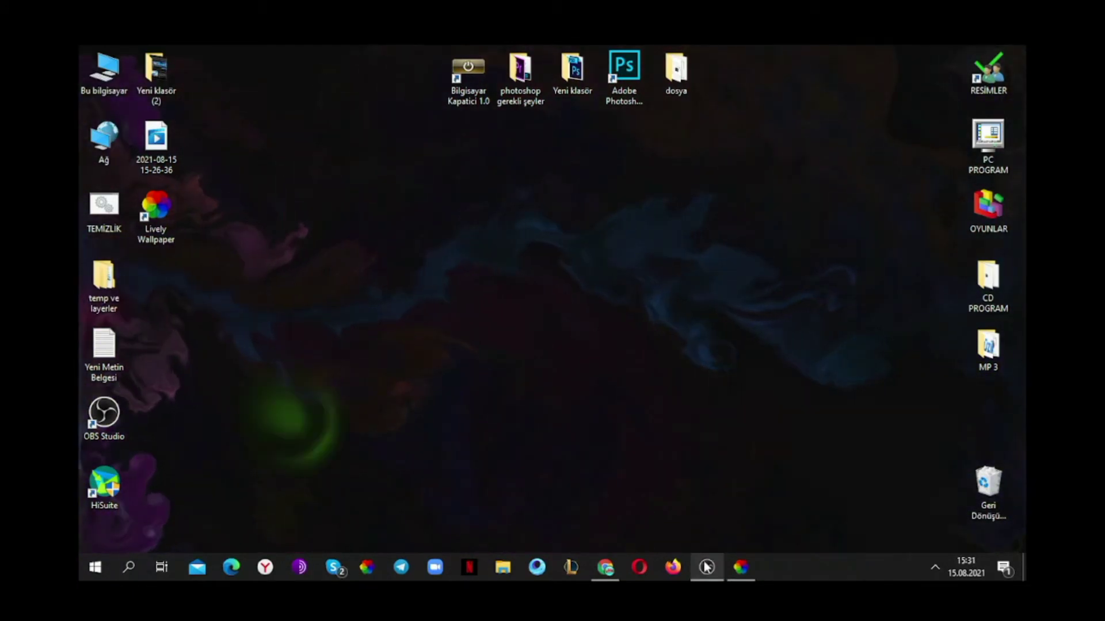
left_click(735, 565)
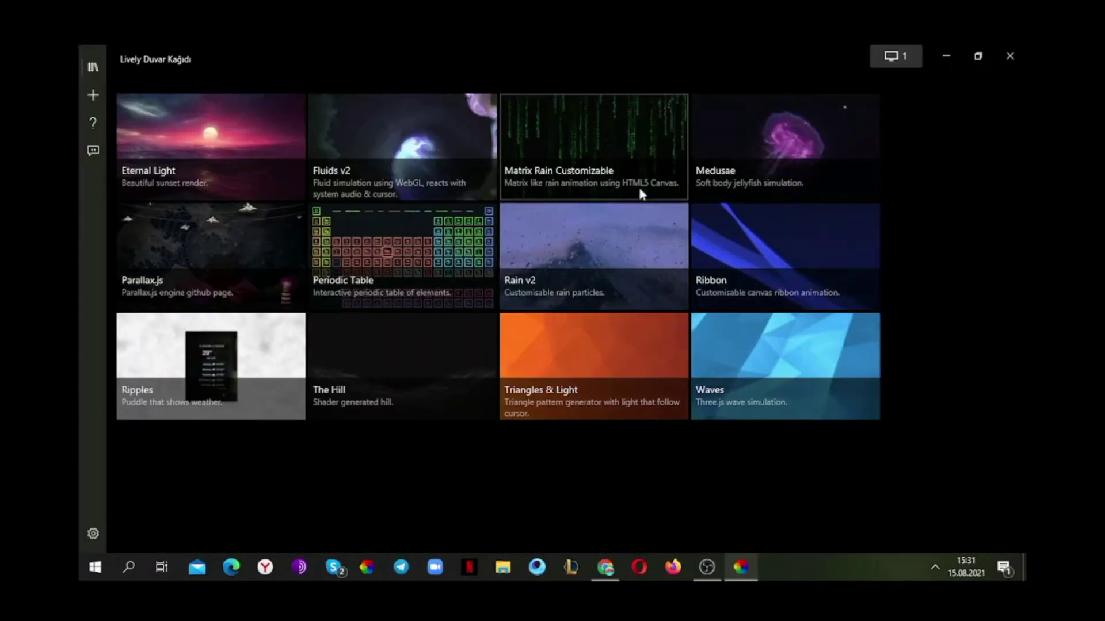
left_click(946, 56)
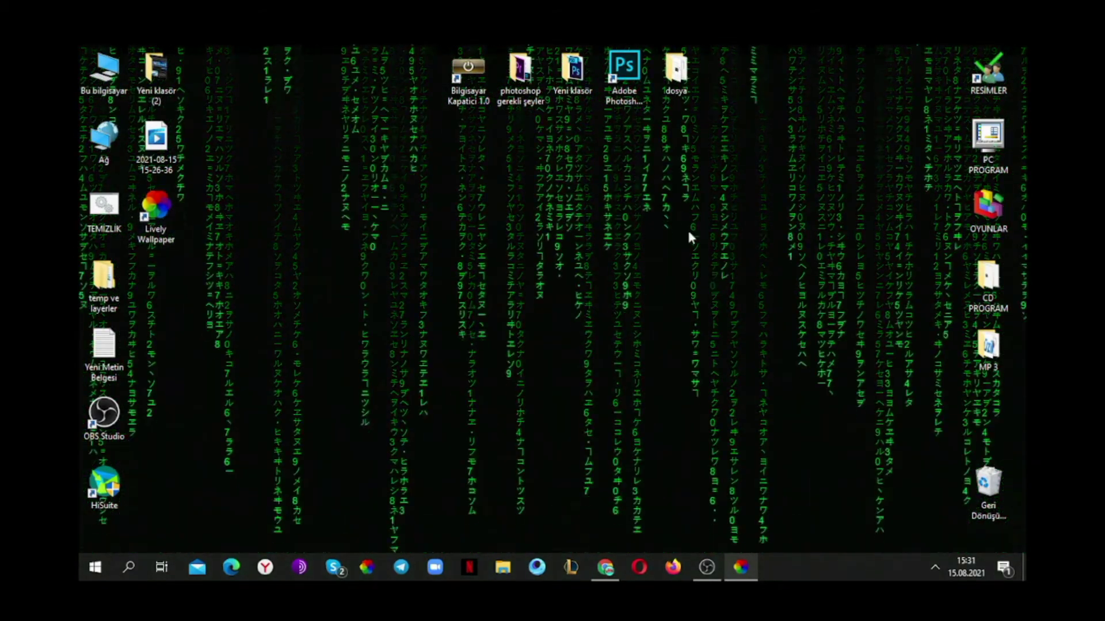
Apply the Medusae jellyfish wallpaper from the library and try its interactive motion on the desktop
left_click(741, 567)
left_click(781, 140)
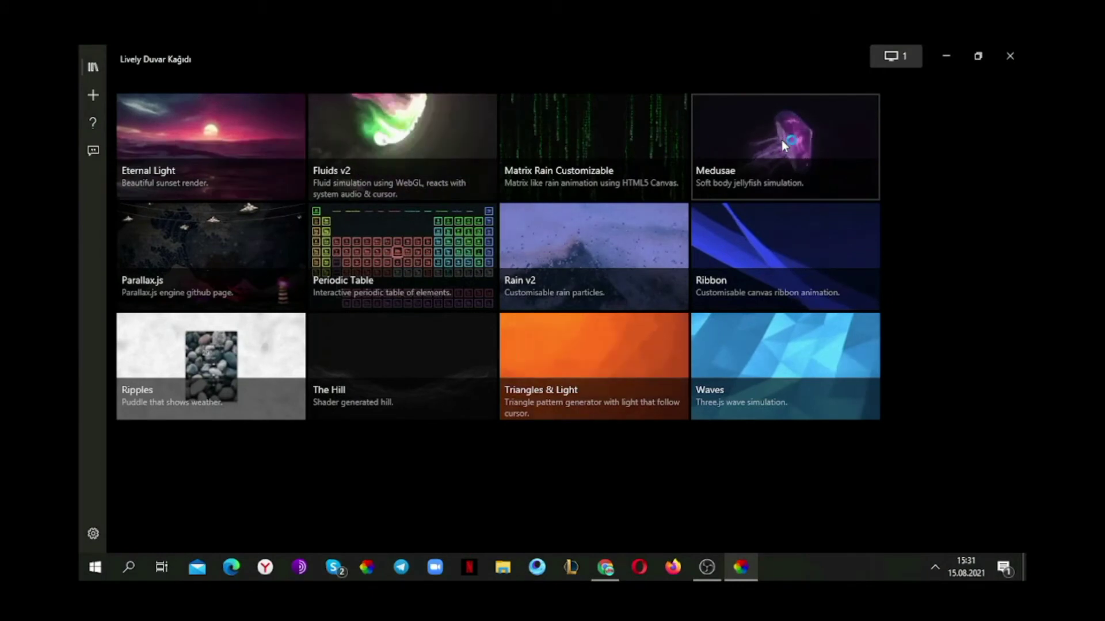
left_click(947, 56)
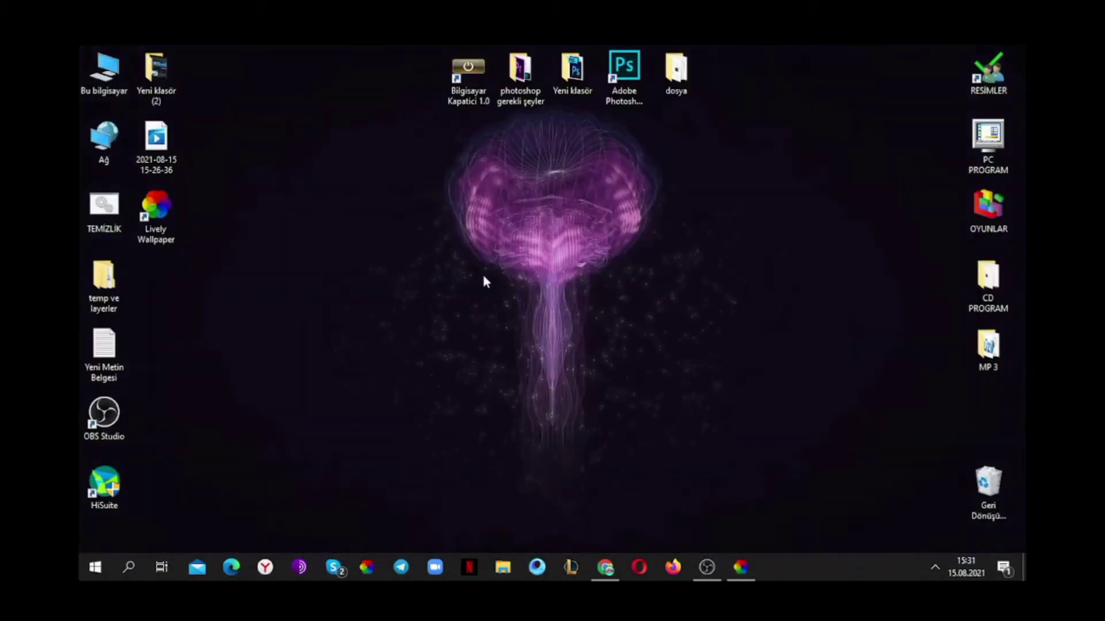
left_click_drag(545, 344, 747, 318)
left_click_drag(527, 375, 615, 340)
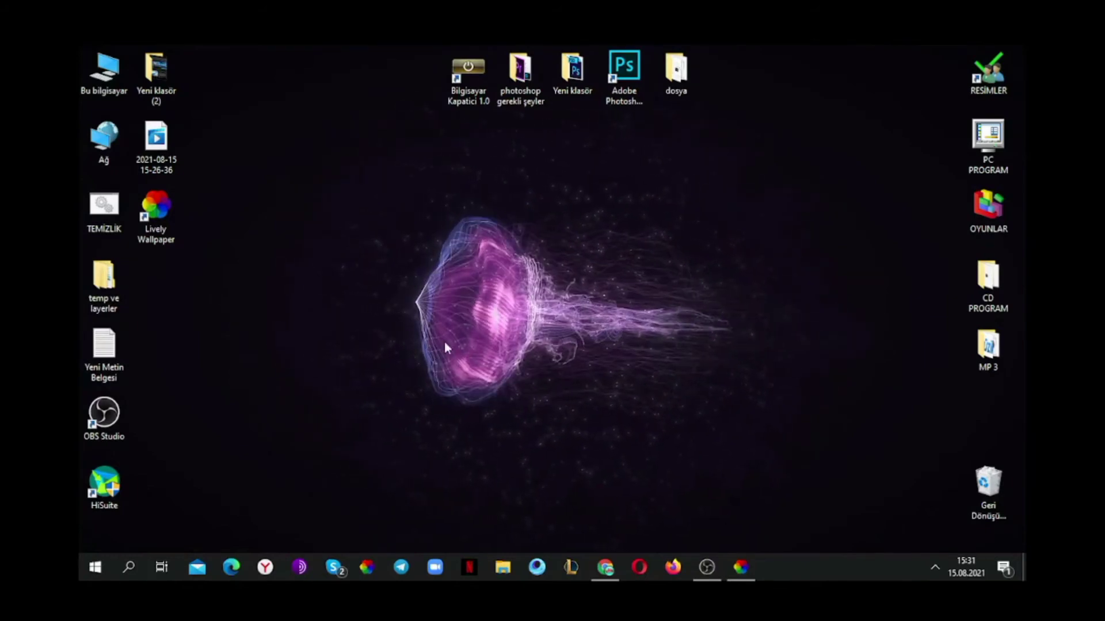
left_click_drag(459, 343, 337, 396)
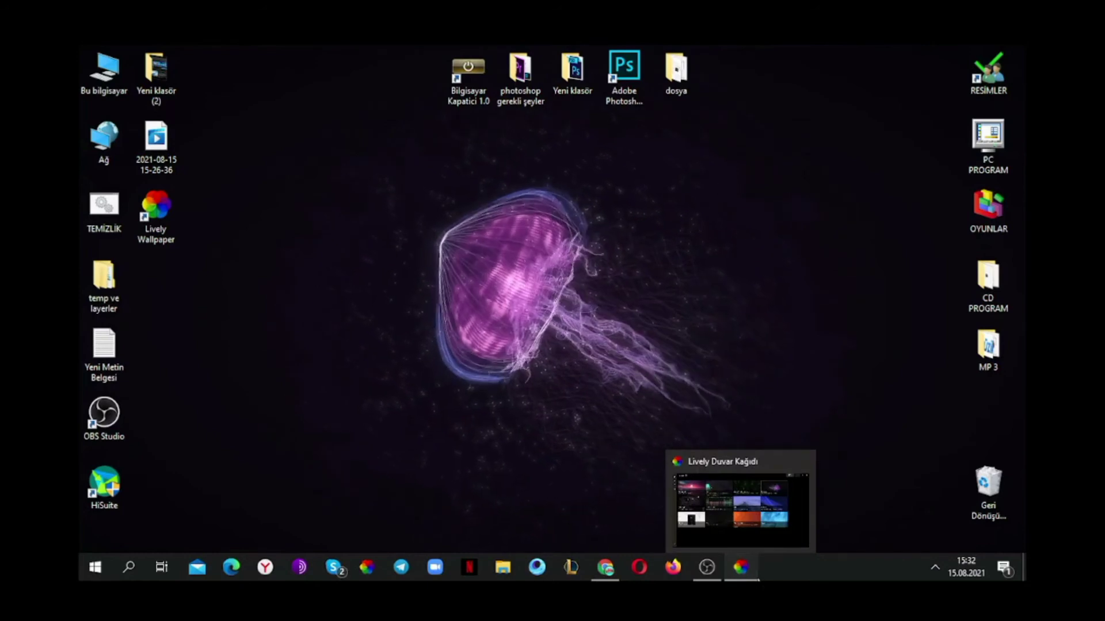
Apply the Parallax.js wallpaper from the library and reveal it on the desktop
left_click(741, 567)
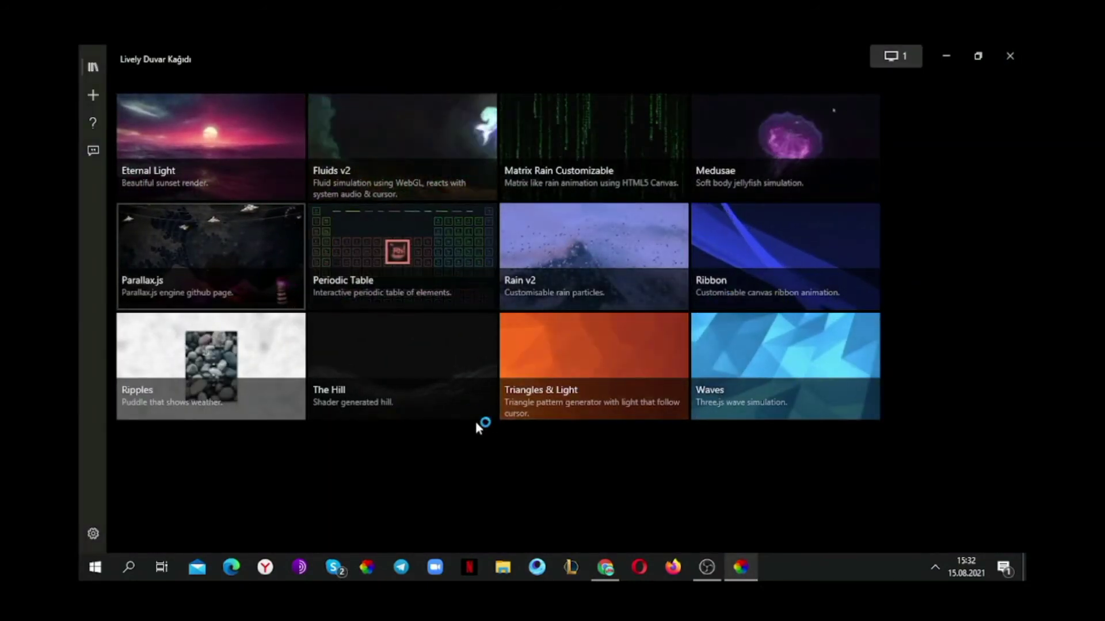
left_click(948, 57)
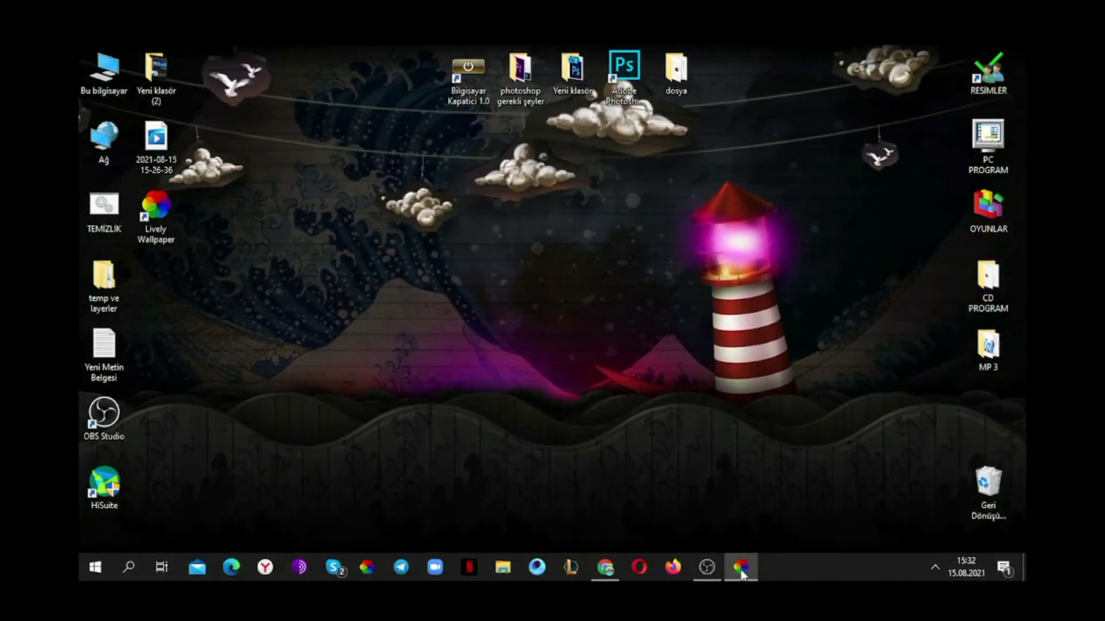
Return to the library, look at the option for adding a custom wallpaper, and close the window
left_click(741, 570)
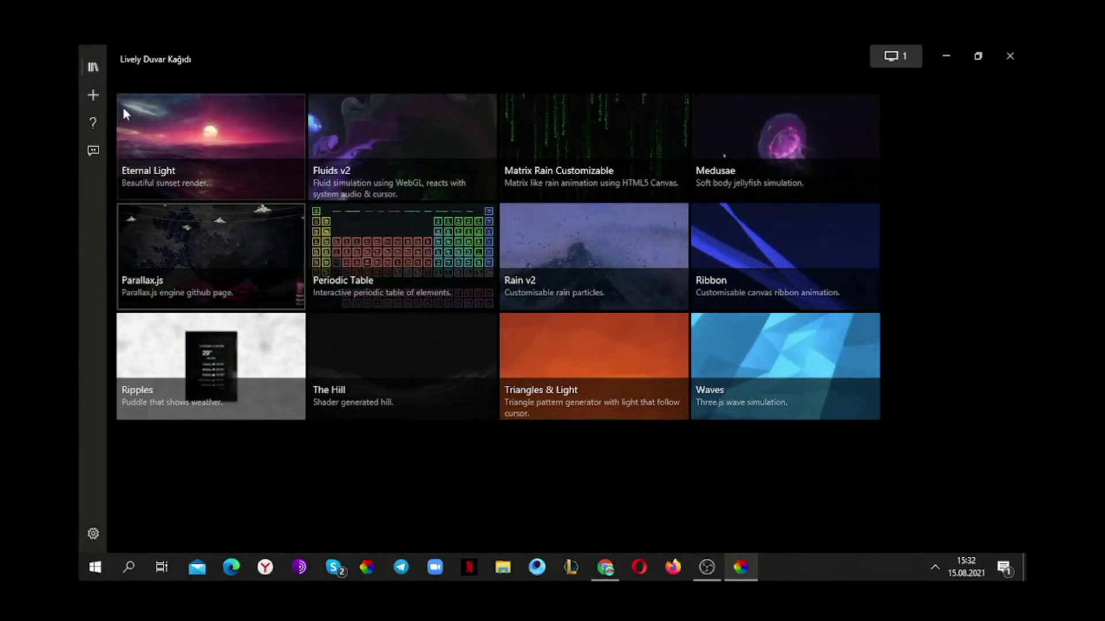
left_click(93, 94)
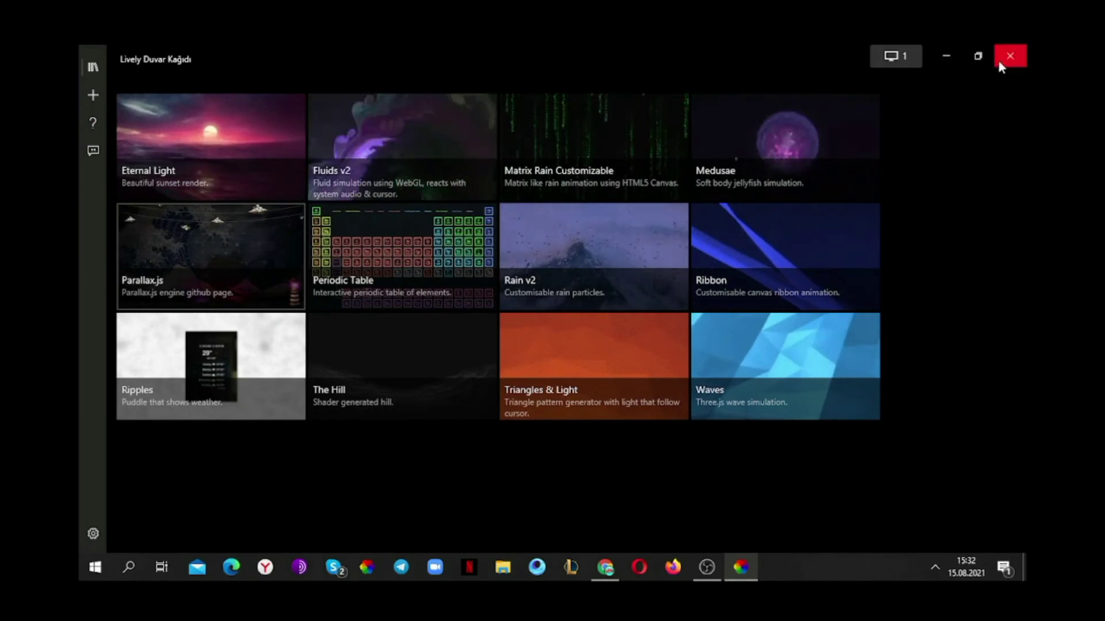
left_click(1000, 62)
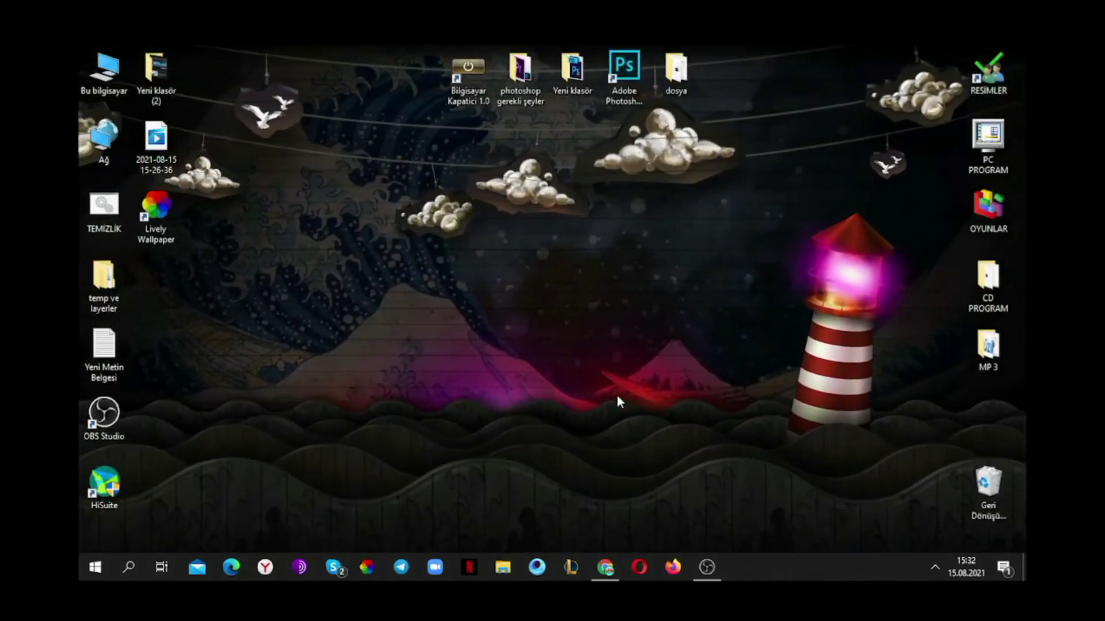